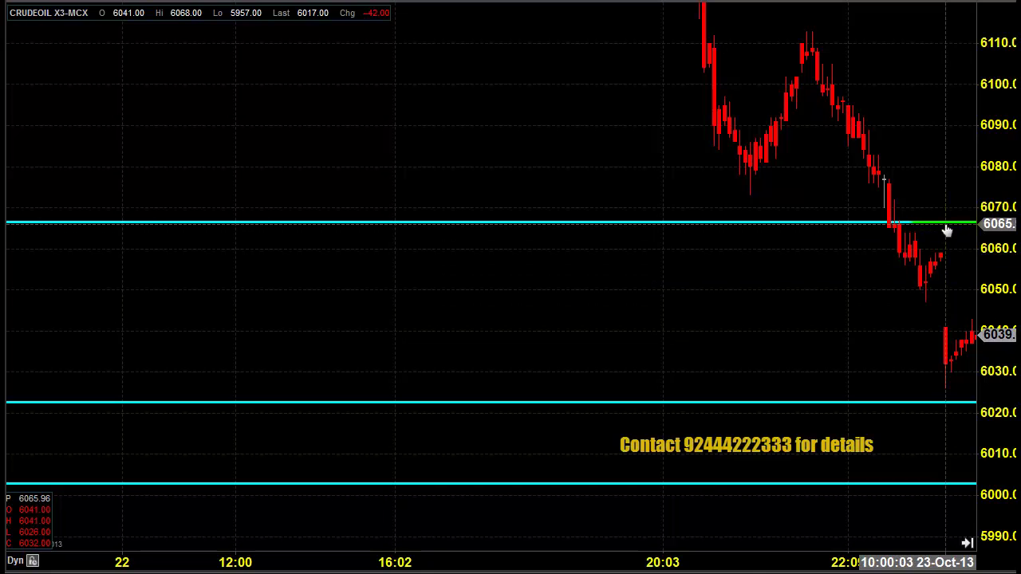
Review the cyan levels from 6160 down to 5960, then advance to newer 23 October candles
drag(933, 69, 935, 262)
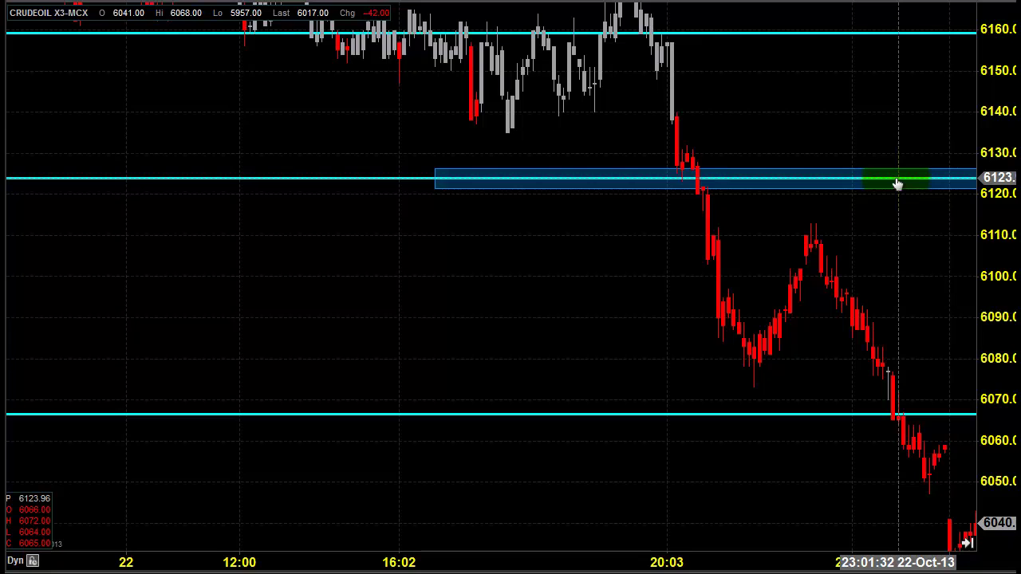
drag(872, 488, 884, 332)
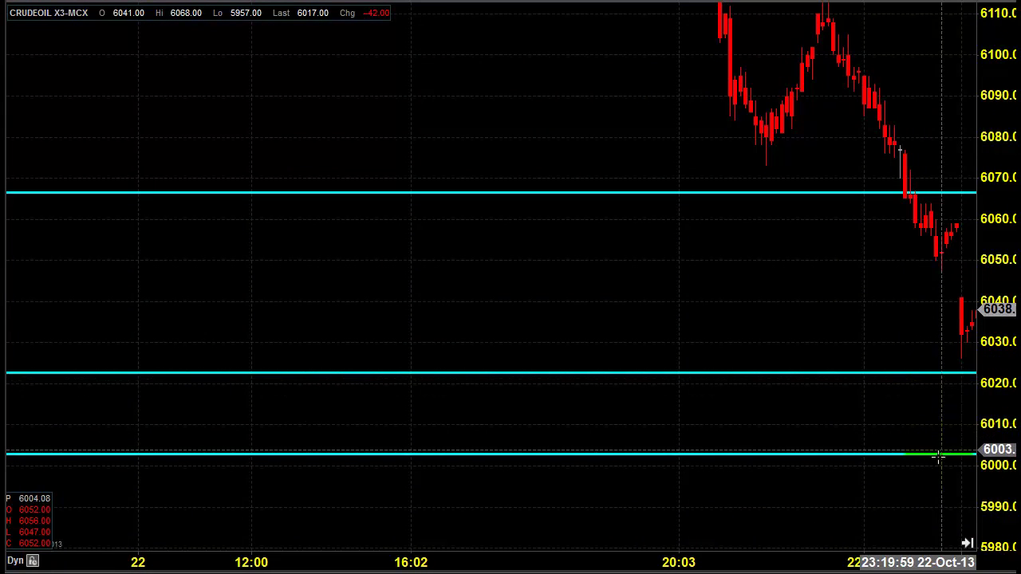
drag(930, 508, 925, 364)
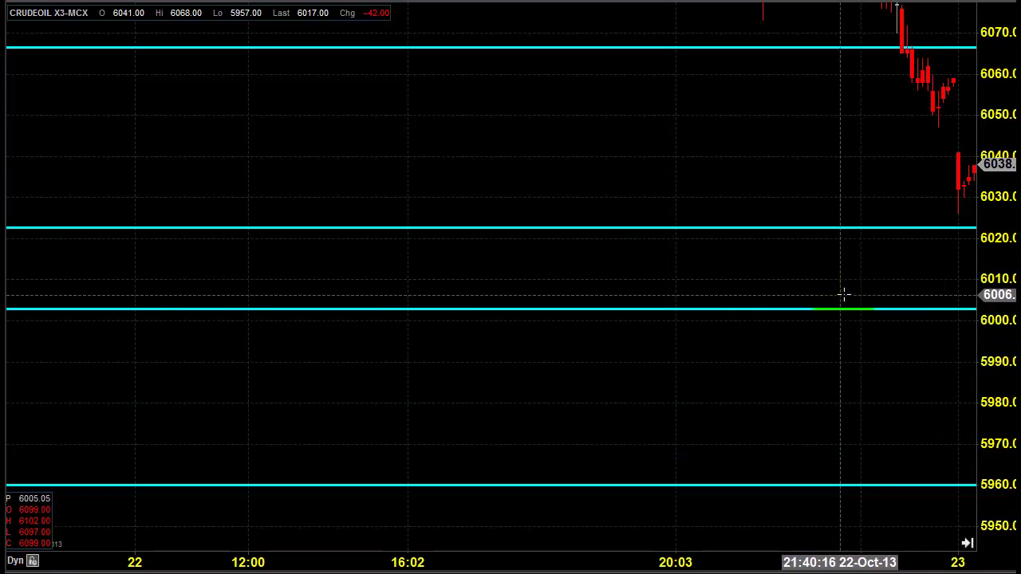
drag(877, 274, 866, 478)
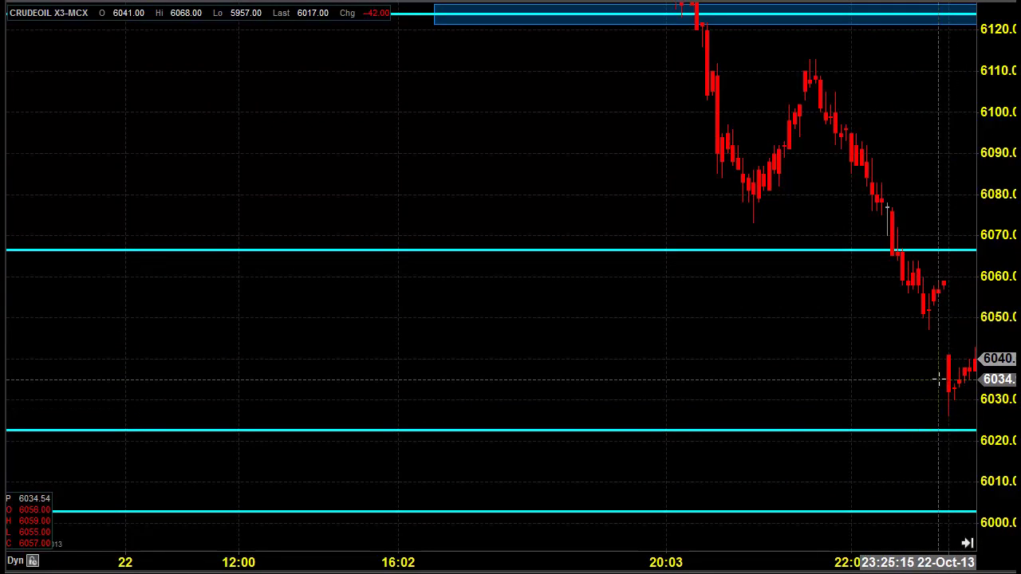
drag(925, 379, 873, 389)
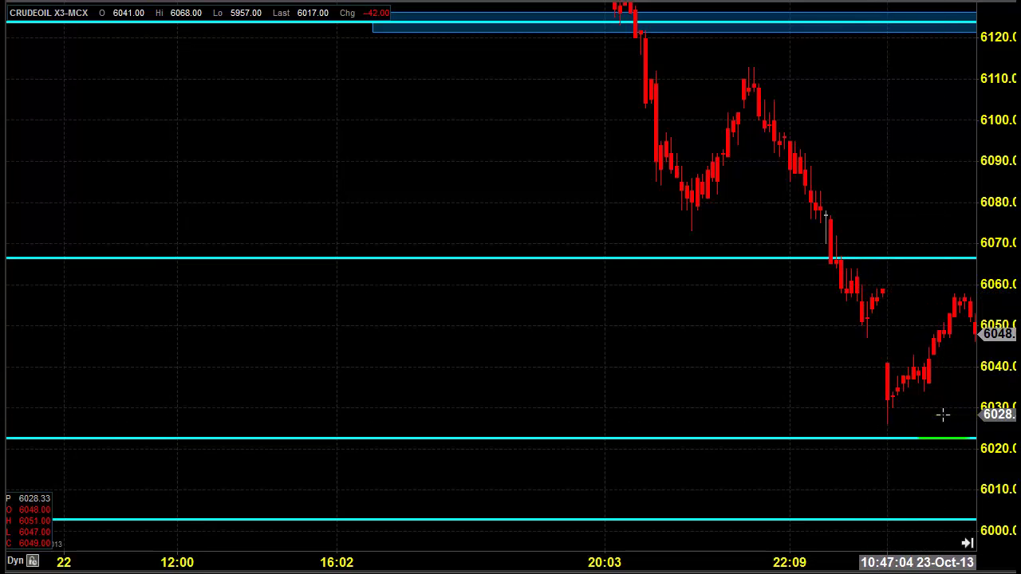
drag(938, 414, 899, 411)
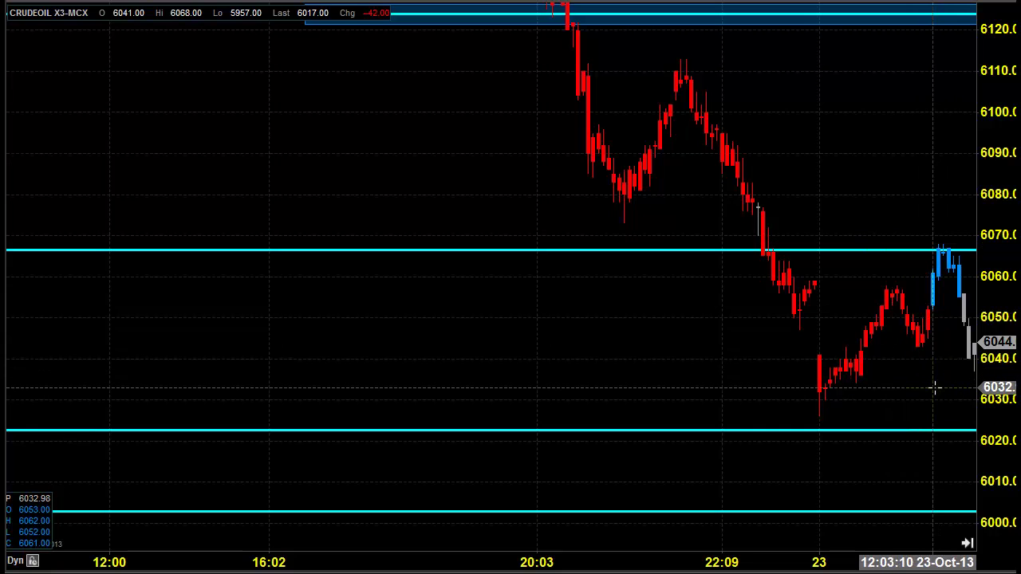
Advance through the 23 October session as price falls toward the 6022 line
drag(935, 388, 885, 318)
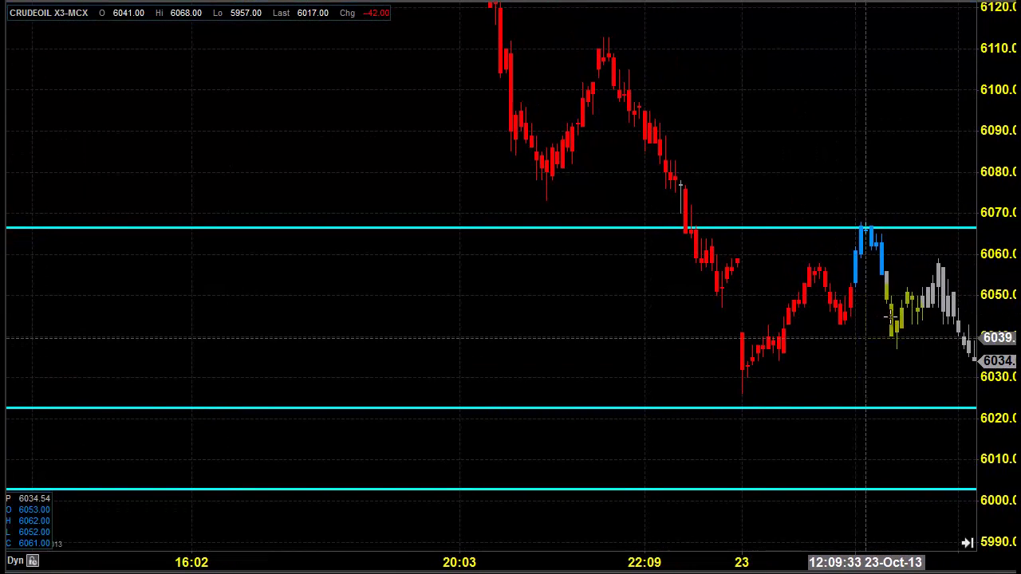
drag(925, 433, 884, 364)
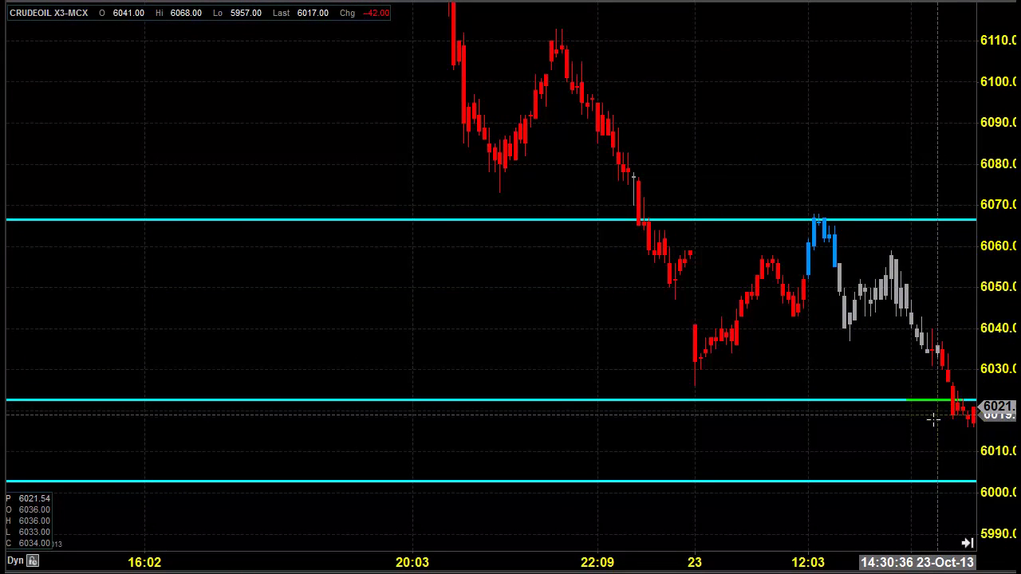
drag(989, 431, 925, 377)
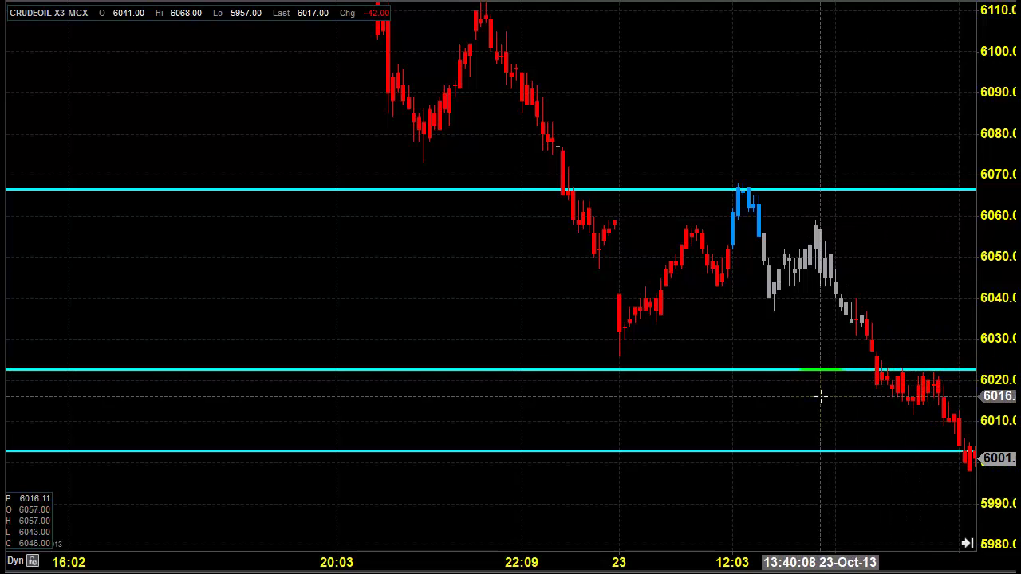
scroll(789, 383, down, 2)
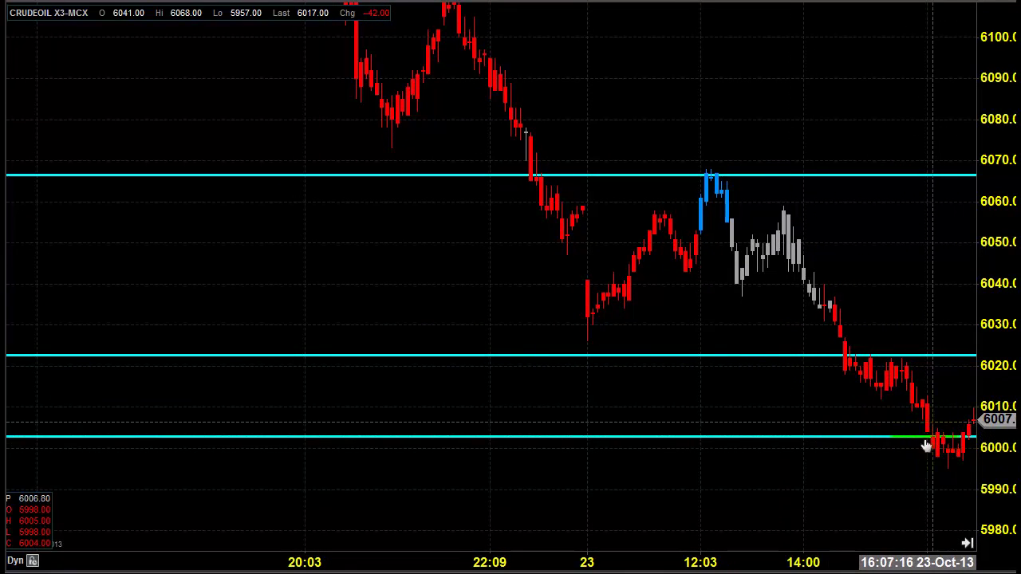
scroll(918, 422, down, 4)
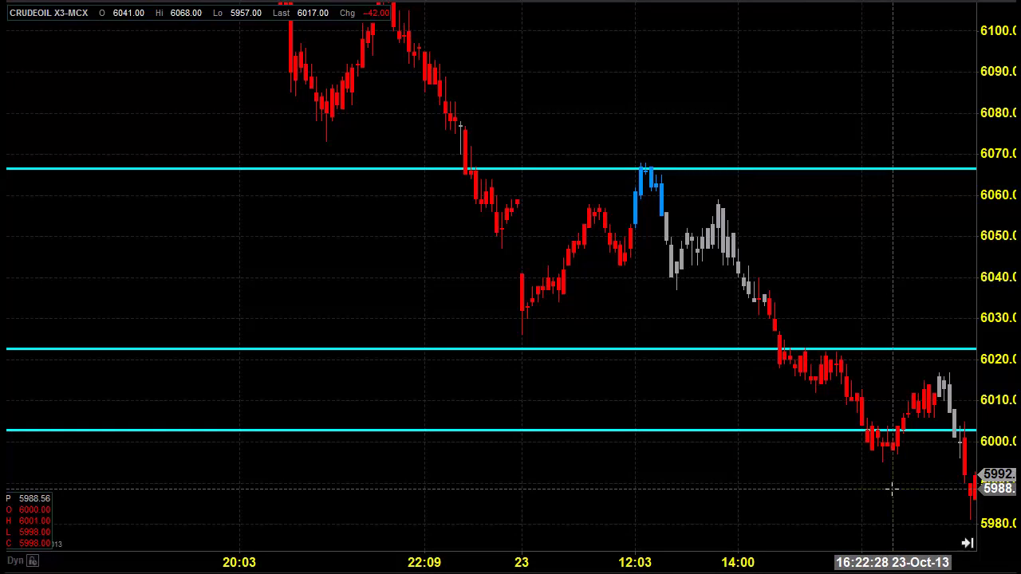
Continue forward past the 6003 level to the drop near 5960 and the rebound to 6022
drag(909, 489, 829, 471)
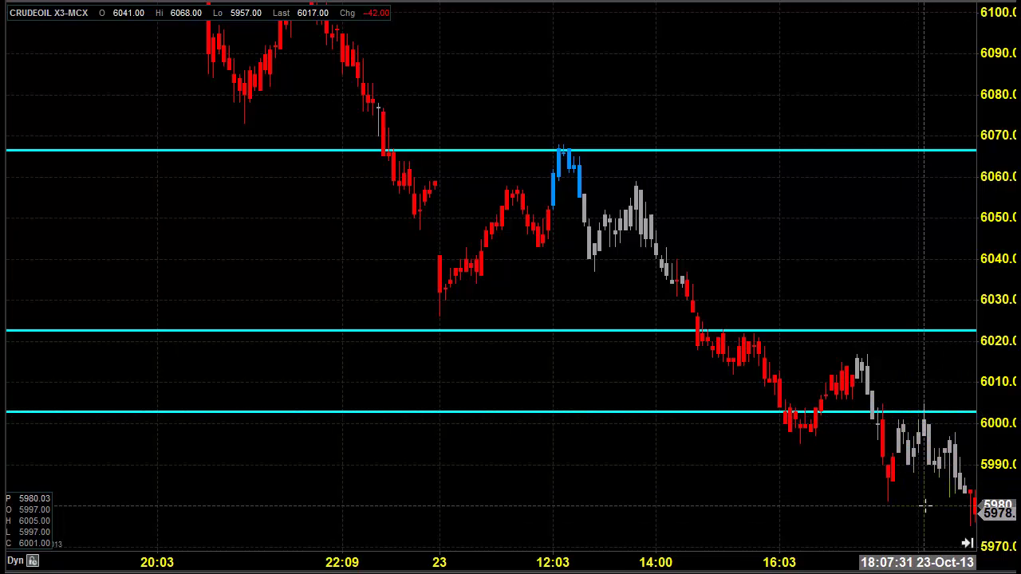
drag(926, 498, 763, 383)
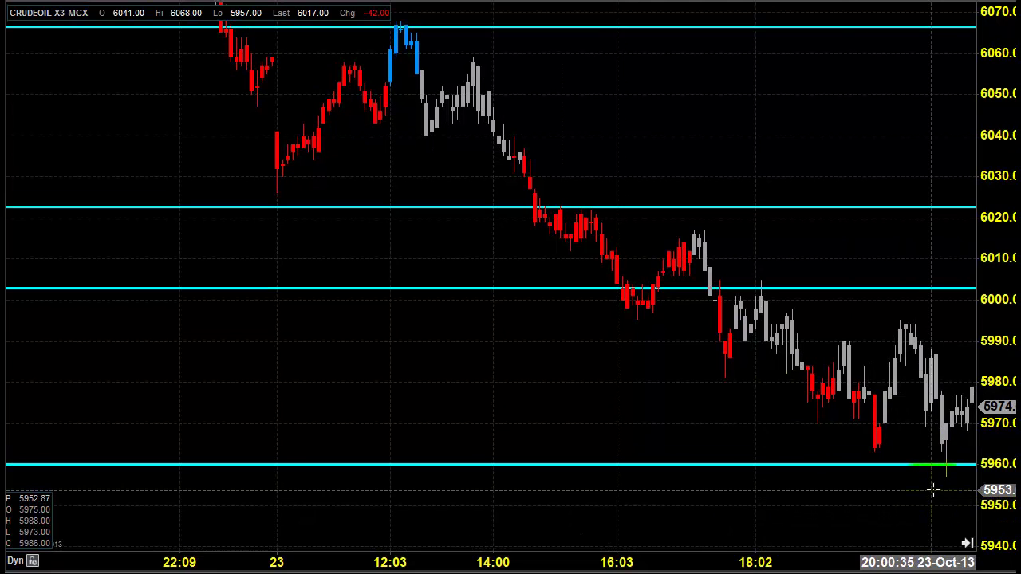
drag(922, 487, 835, 475)
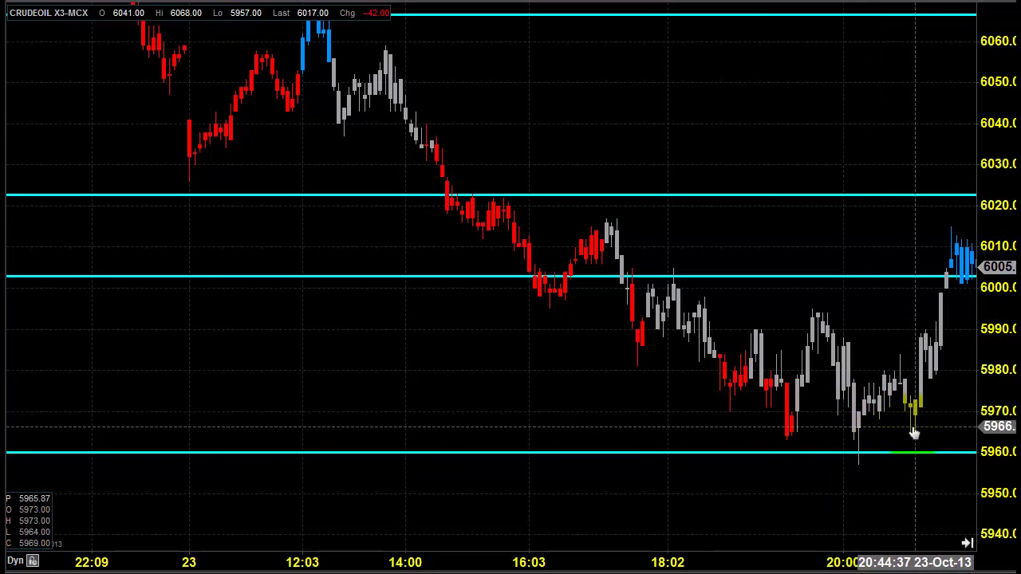
scroll(902, 293, down, 5)
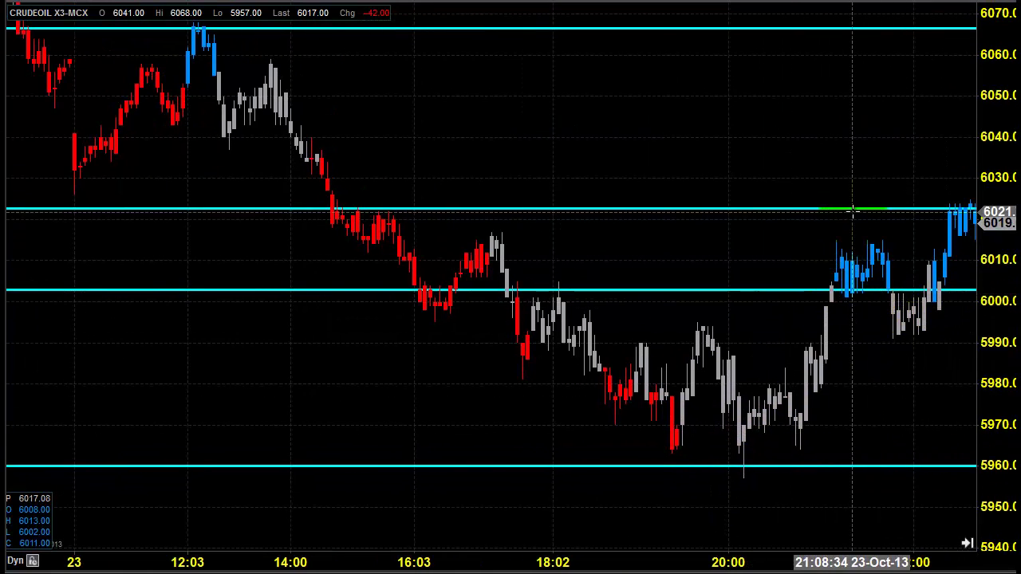
drag(930, 388, 837, 387)
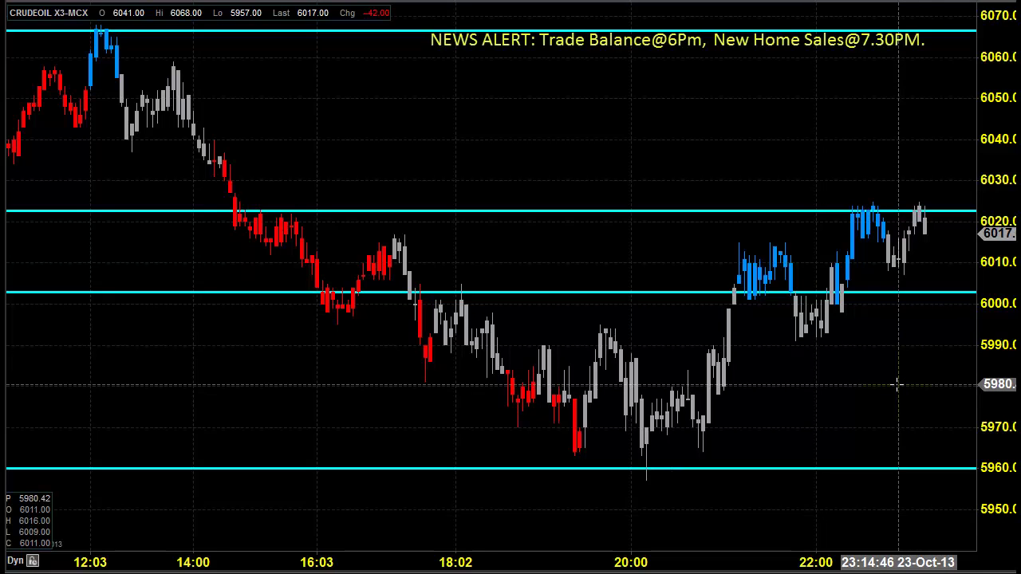
Shift the chart left so empty space follows the 6017 close
drag(921, 369, 745, 364)
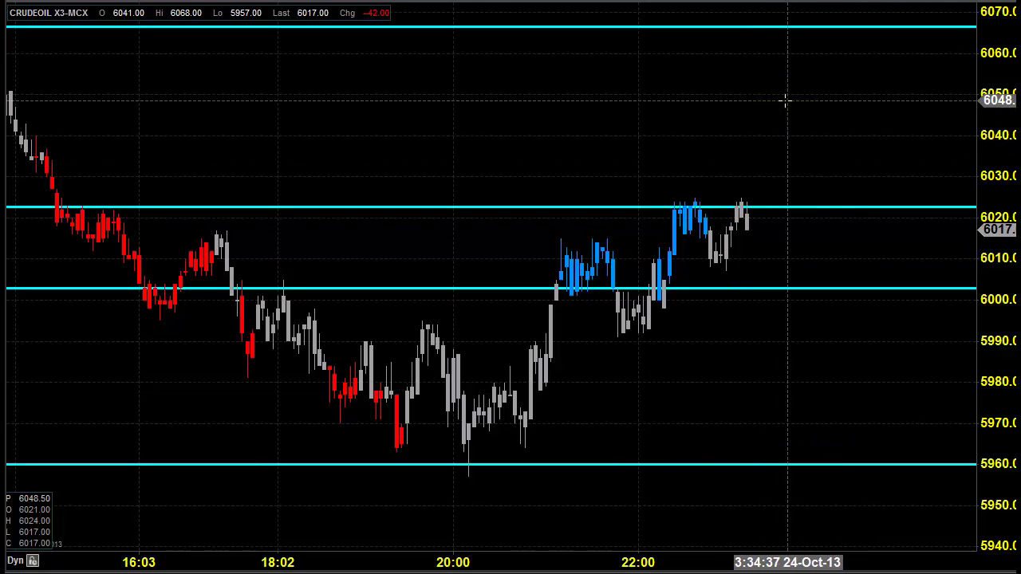
Check the levels from 6160 to 5960, then draw a blue rectangle spanning 6022 to 6003
drag(795, 91, 808, 332)
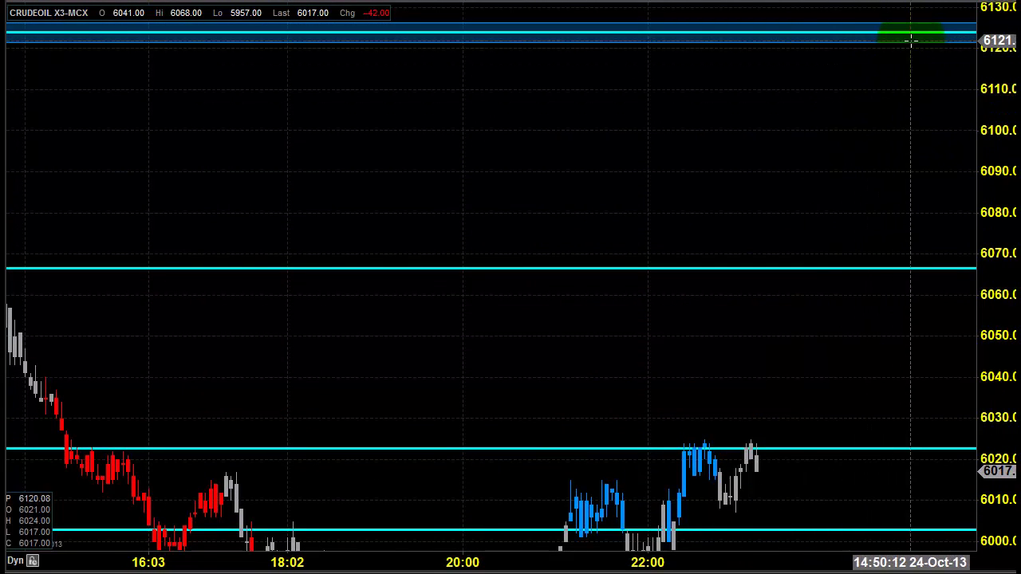
drag(901, 93, 891, 241)
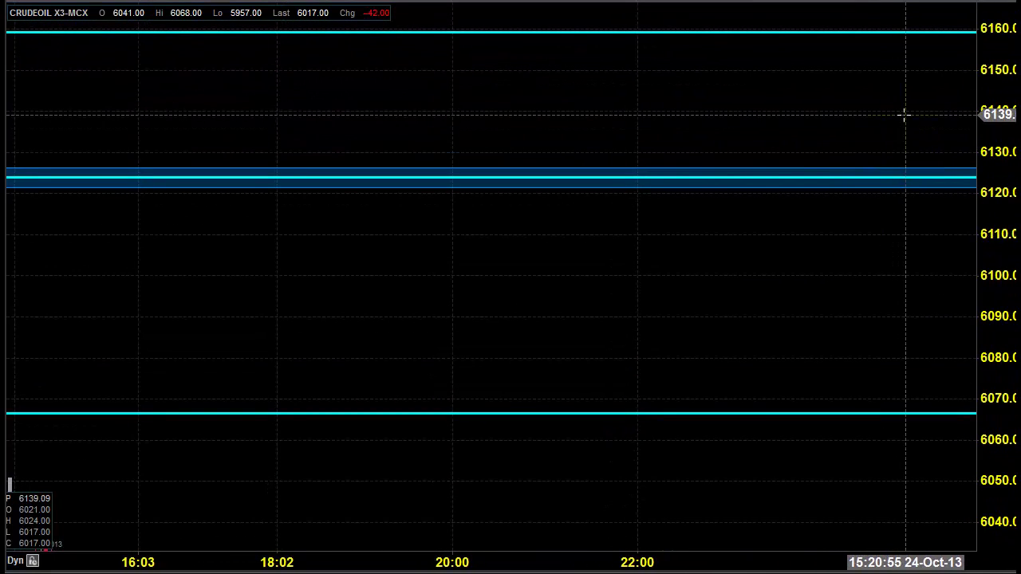
drag(872, 288, 862, 135)
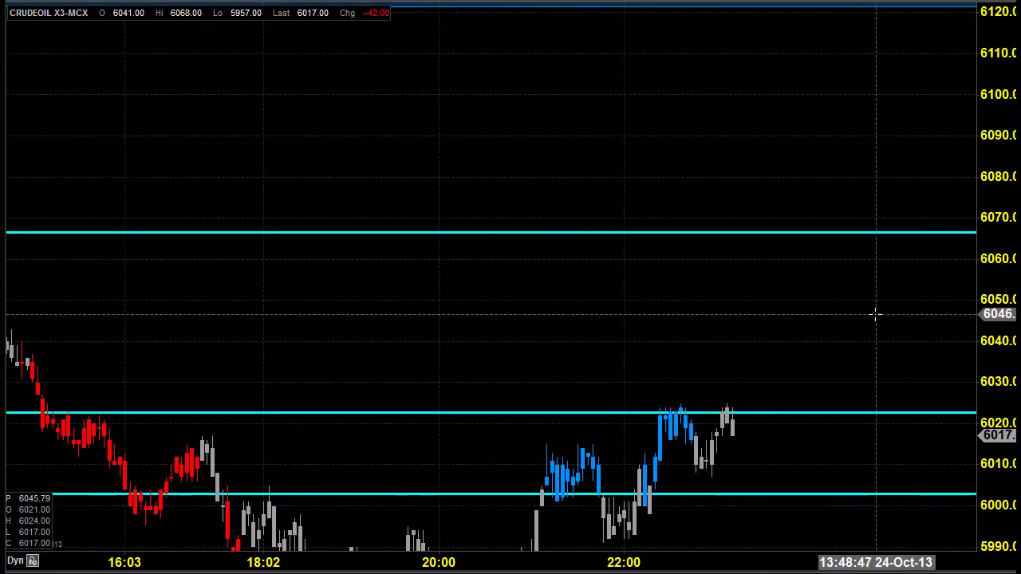
drag(829, 243, 837, 212)
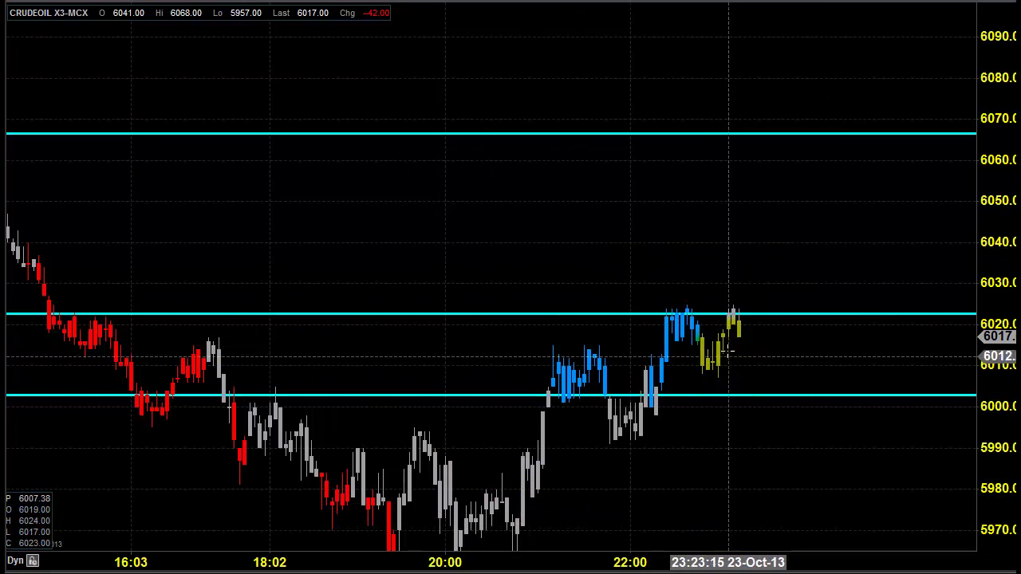
drag(676, 477, 690, 303)
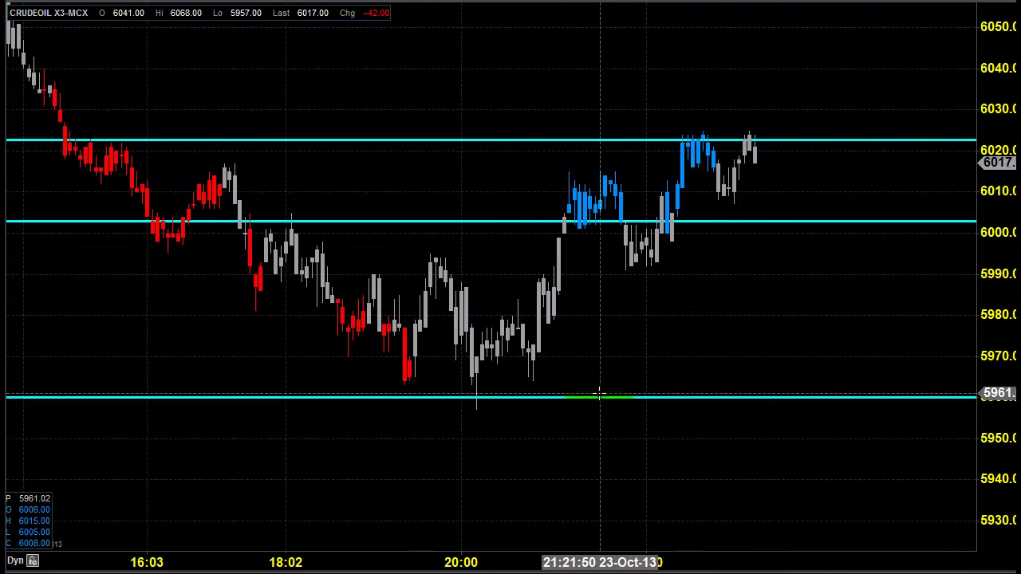
drag(706, 271, 695, 385)
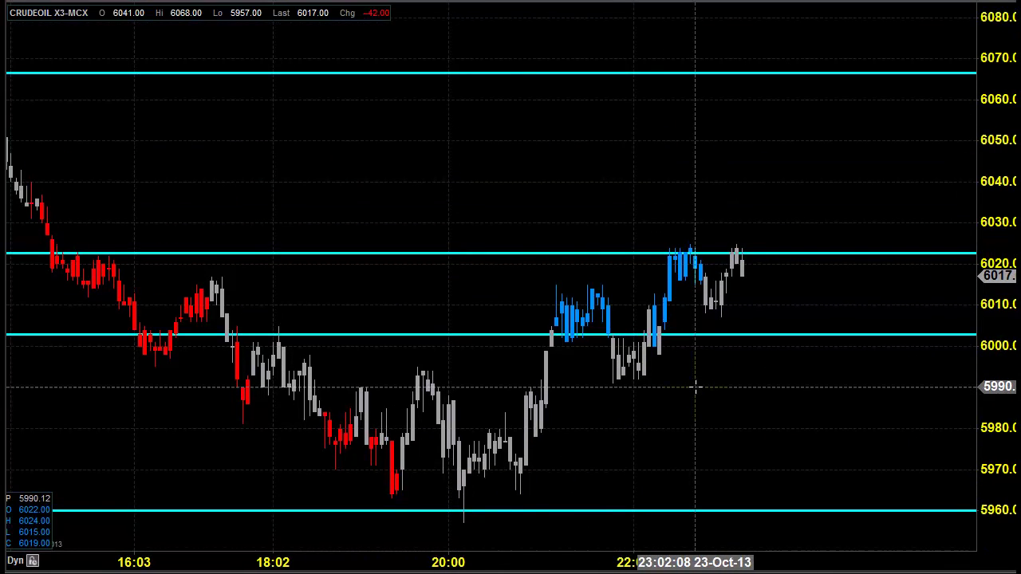
drag(765, 183, 741, 373)
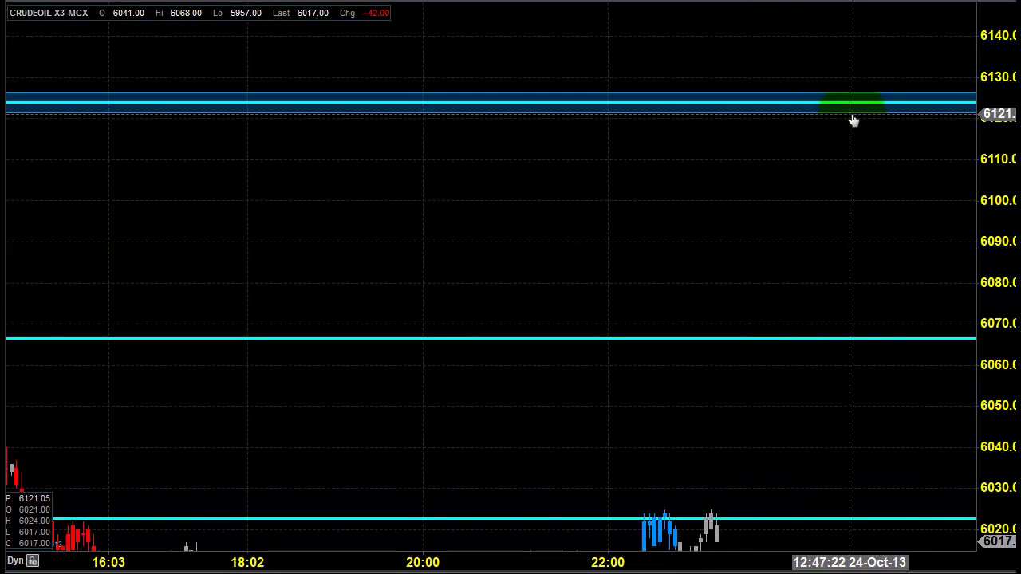
drag(813, 467, 843, 235)
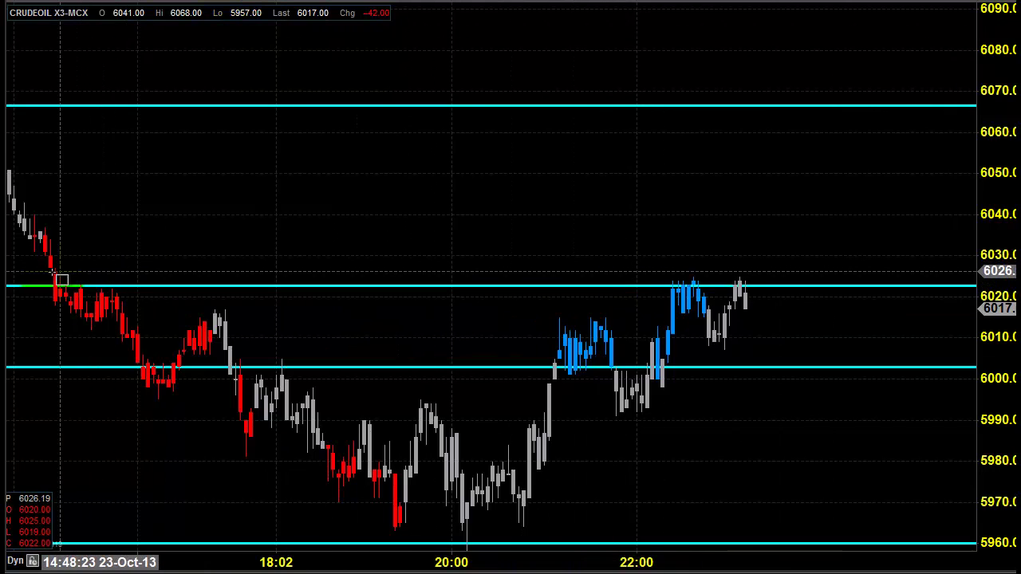
drag(51, 272, 976, 371)
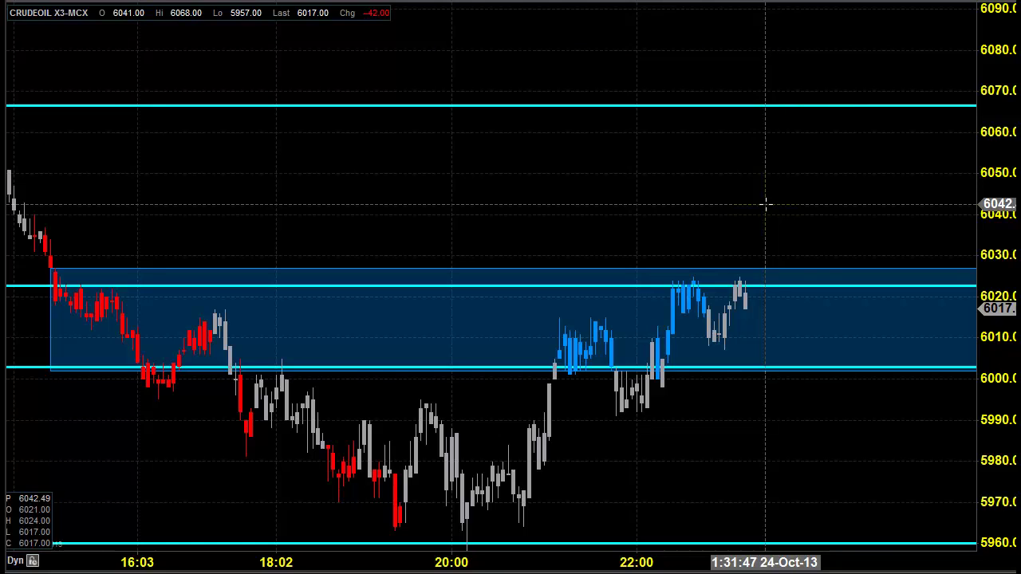
click(877, 324)
click(748, 343)
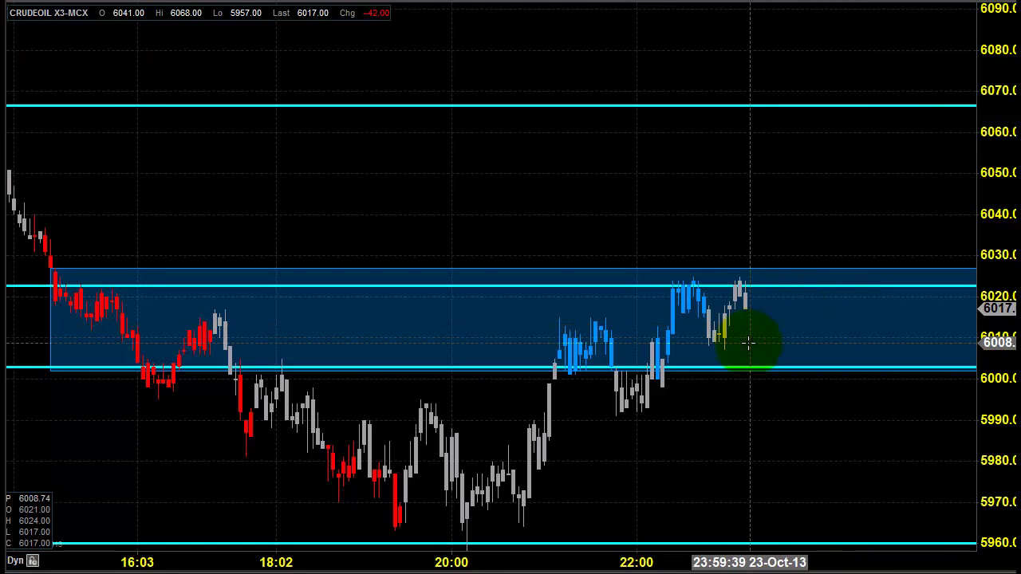
click(780, 343)
click(767, 373)
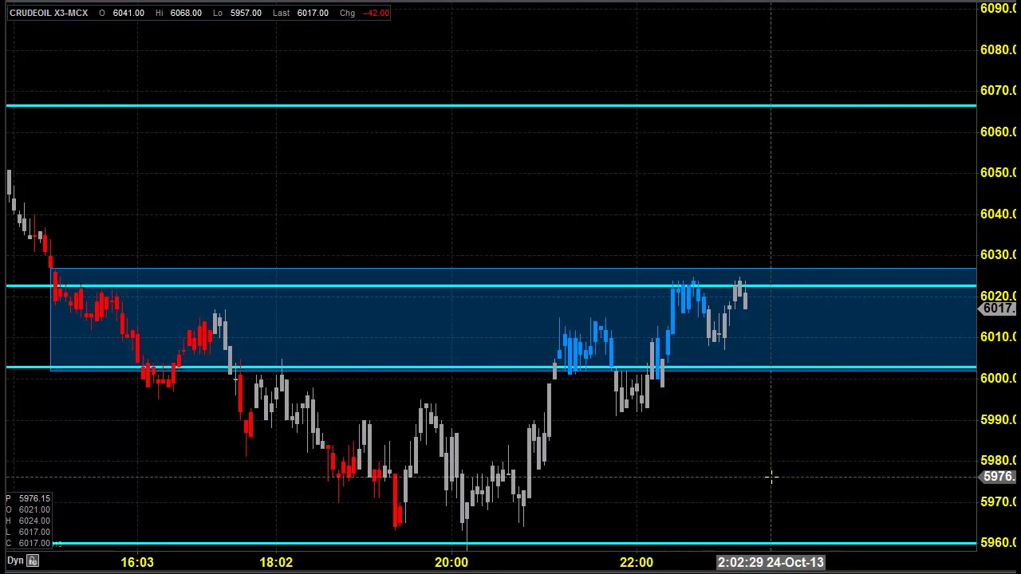
drag(757, 173, 739, 459)
click(819, 130)
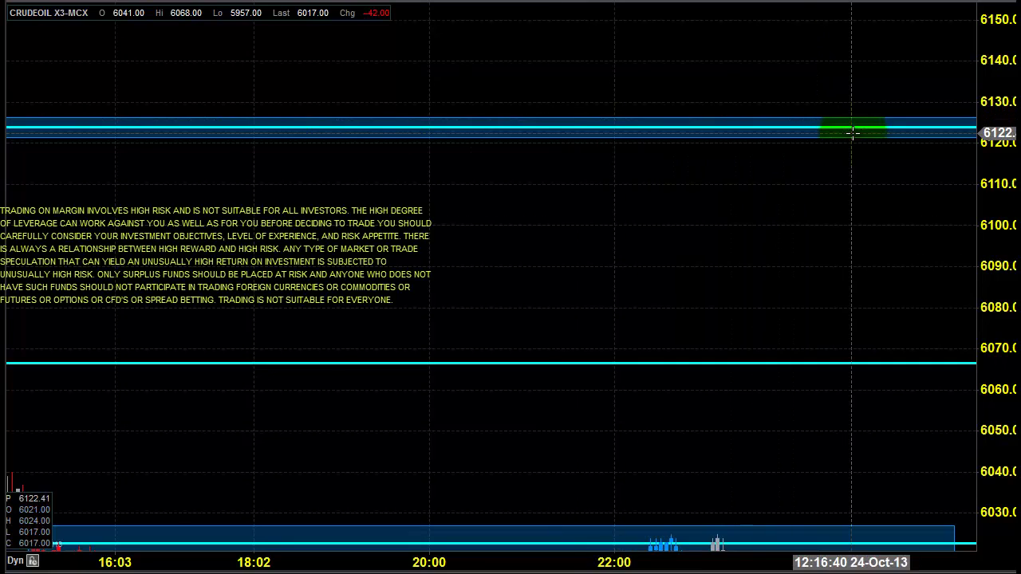
drag(663, 490, 672, 289)
drag(742, 142, 770, 212)
drag(741, 454, 792, 178)
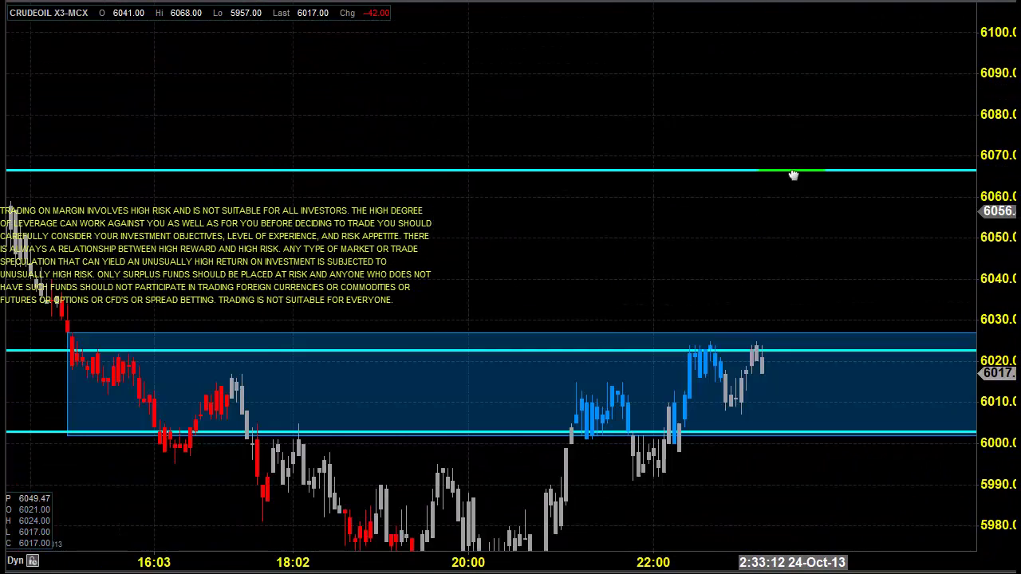